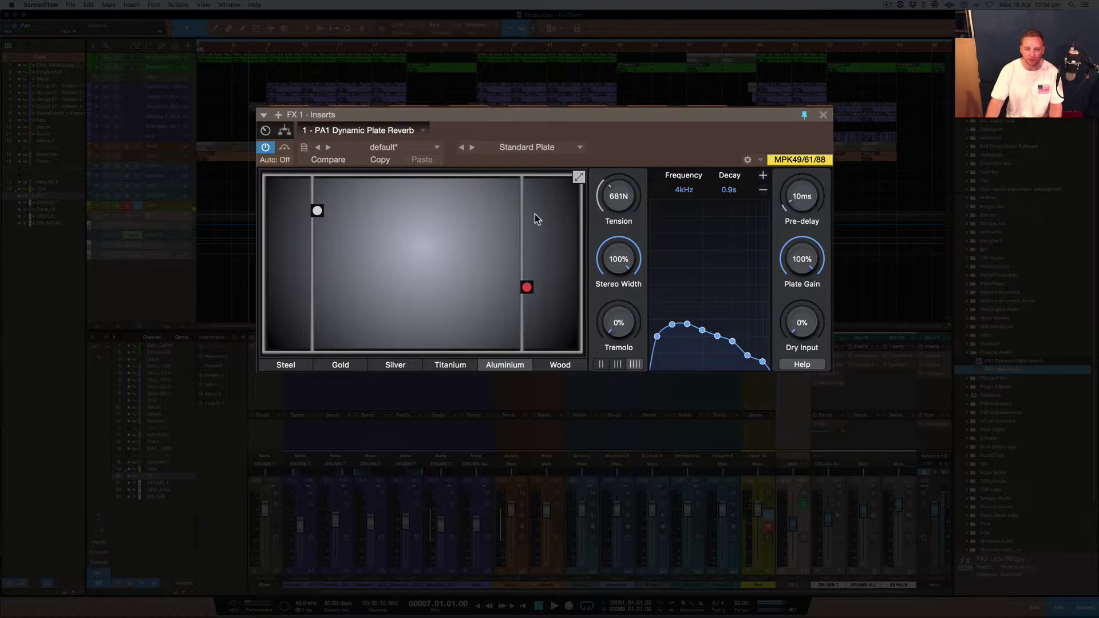
Try each plate material from Steel through Wood, and leave the plate set to Steel
click(285, 366)
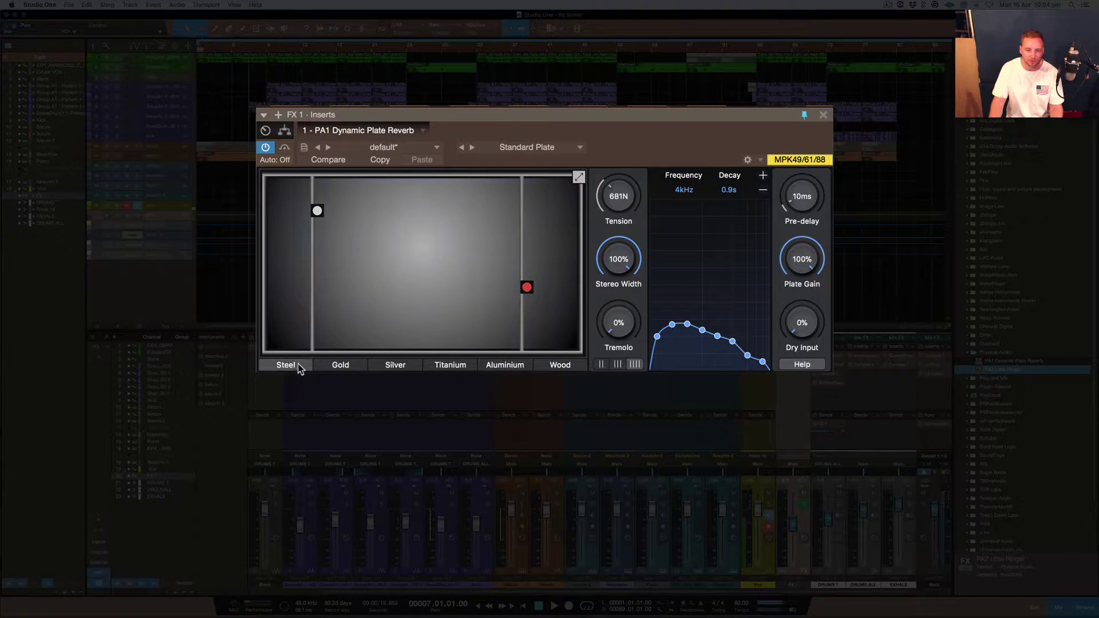
click(335, 366)
click(395, 365)
click(451, 365)
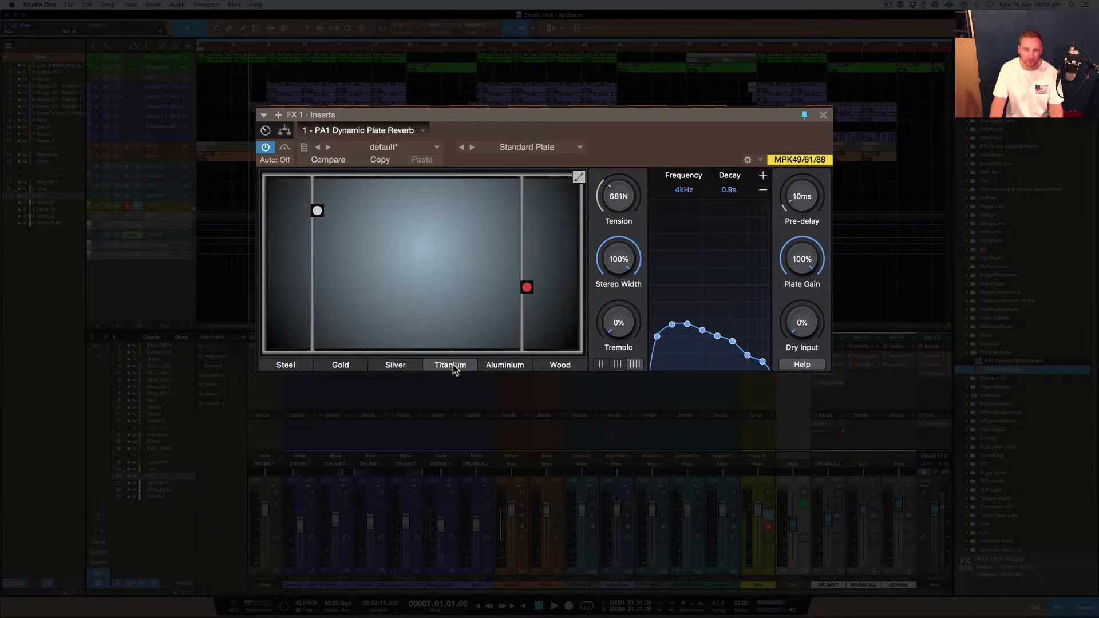
click(503, 363)
click(561, 364)
click(285, 365)
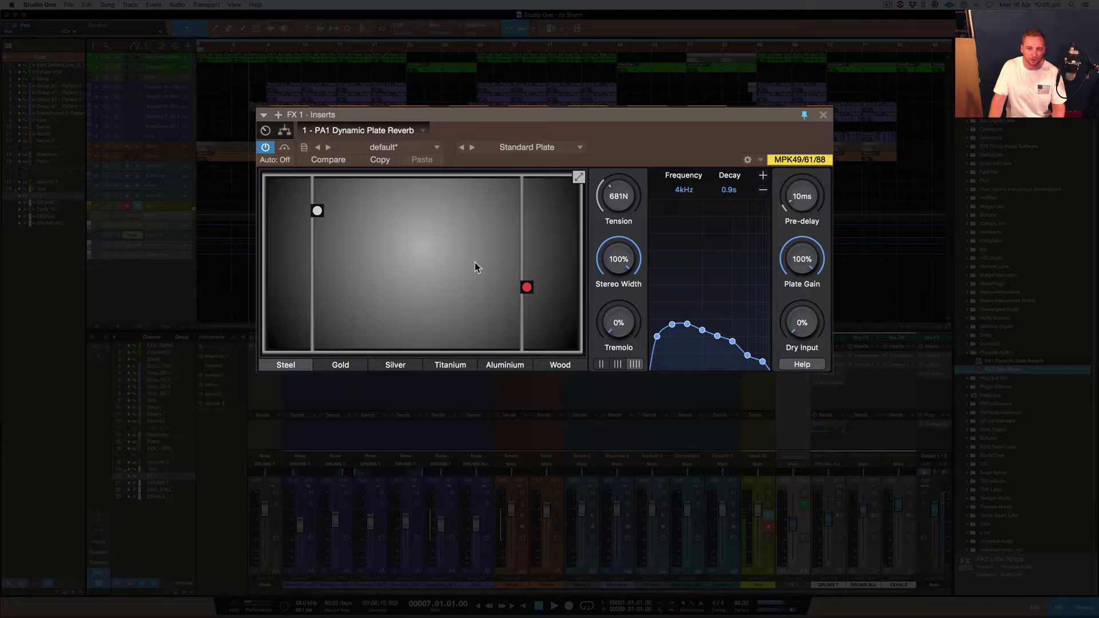
Reposition the white and red markers slightly lower on the plate, and try a smaller plate size before restoring the full size
mouse_move(319, 212)
mouse_down()
mouse_move(319, 311)
mouse_move(412, 248)
mouse_move(326, 236)
mouse_move(319, 216)
mouse_up()
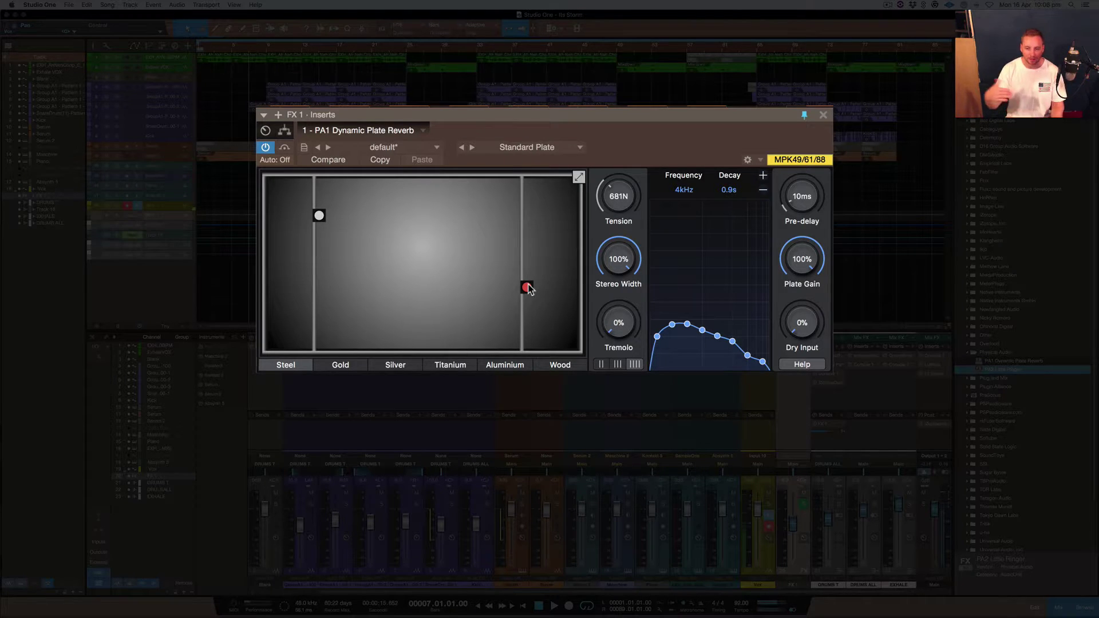
drag(525, 287, 434, 263)
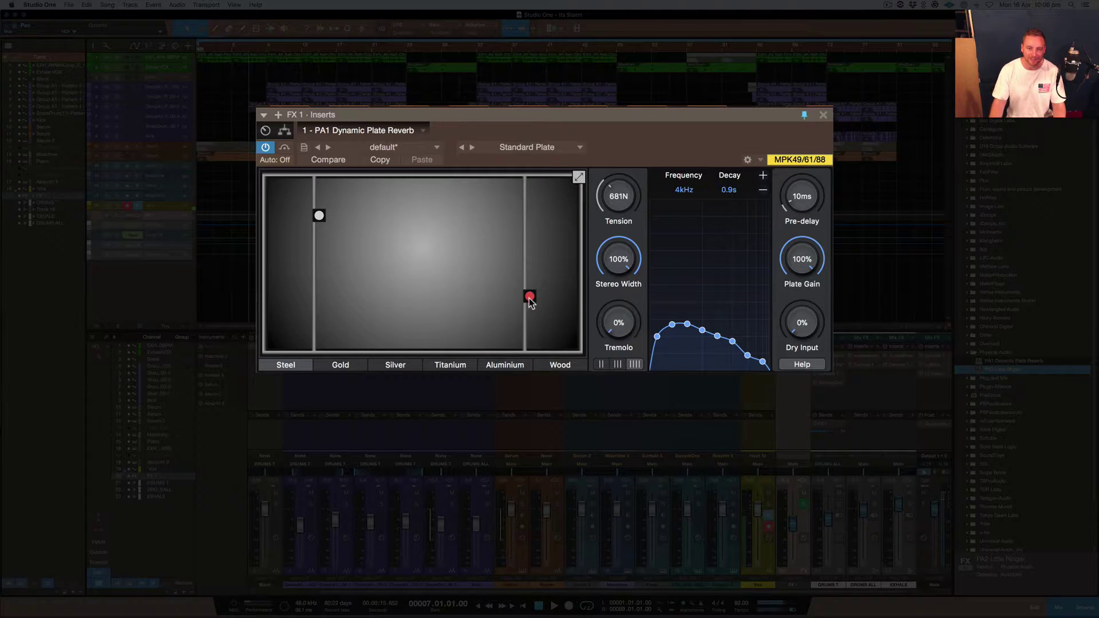
drag(529, 295, 532, 296)
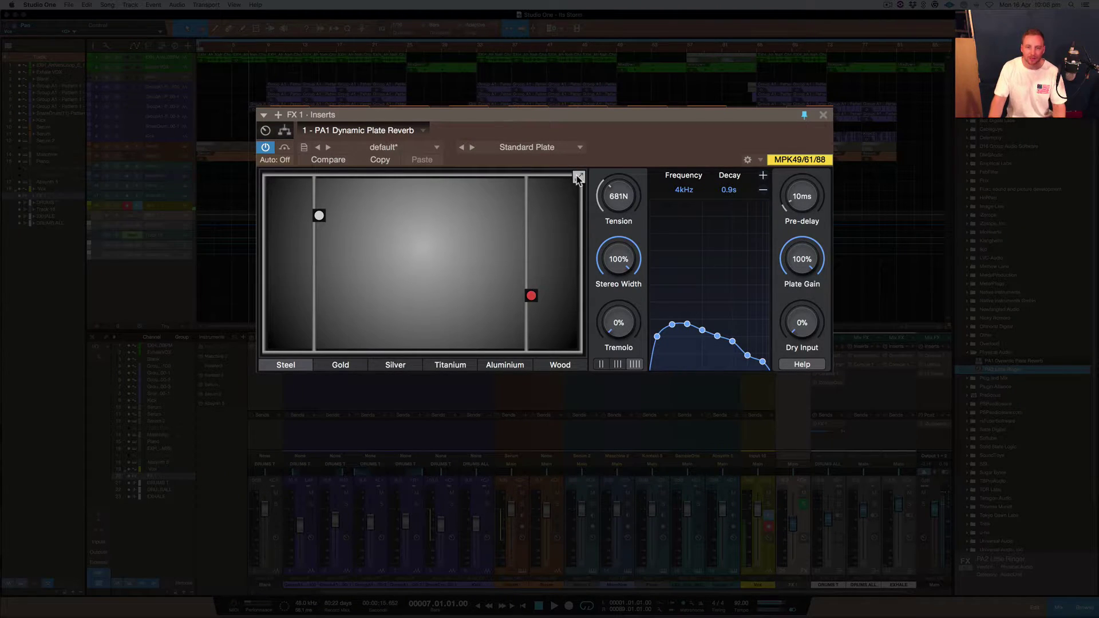
drag(579, 179, 405, 267)
drag(474, 266, 578, 174)
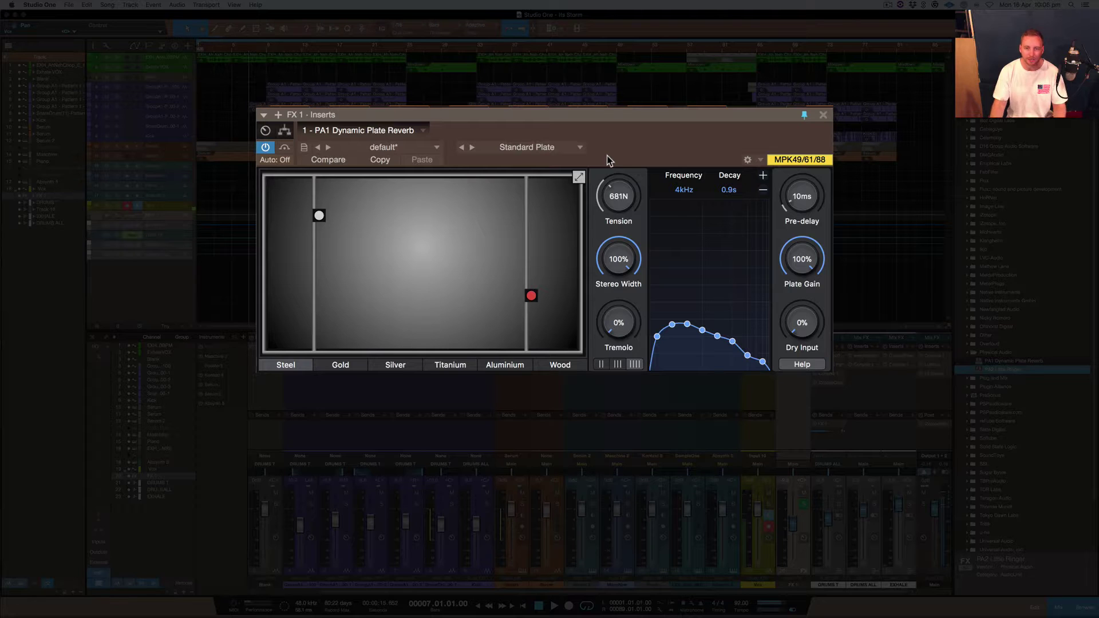
Try the Gold, Silver, Titanium, Aluminium and Wood plate materials, and return the plate to Steel
click(334, 367)
click(391, 366)
click(452, 367)
click(504, 367)
click(551, 366)
click(293, 365)
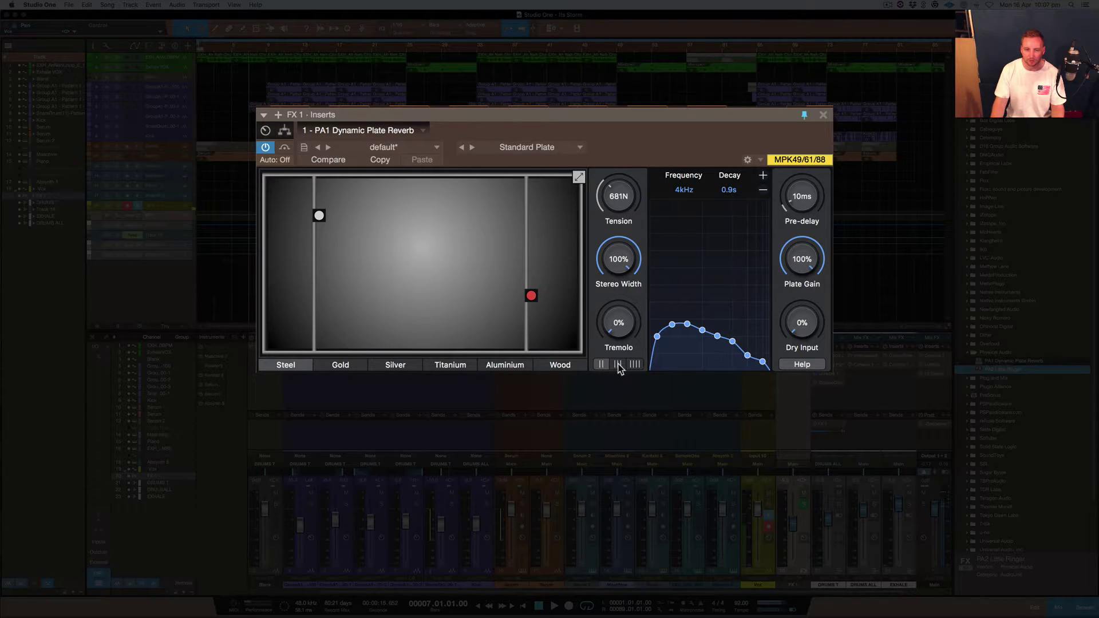
Try the two-bar and three-bar settings under Tremolo, and vary the Stereo Width before returning it to 100%
click(600, 363)
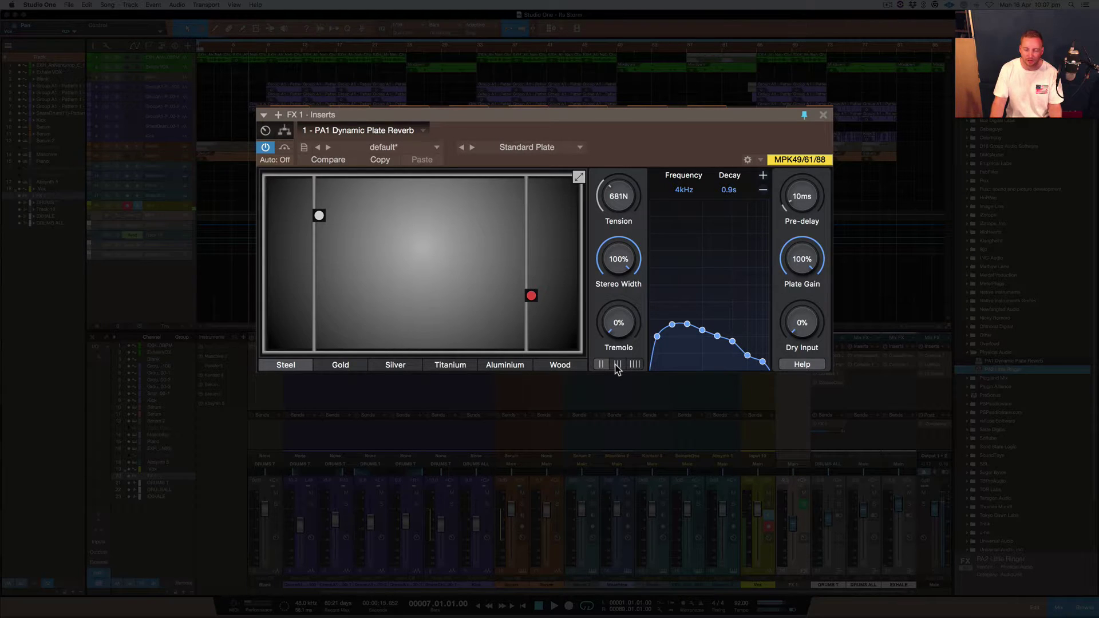
click(616, 366)
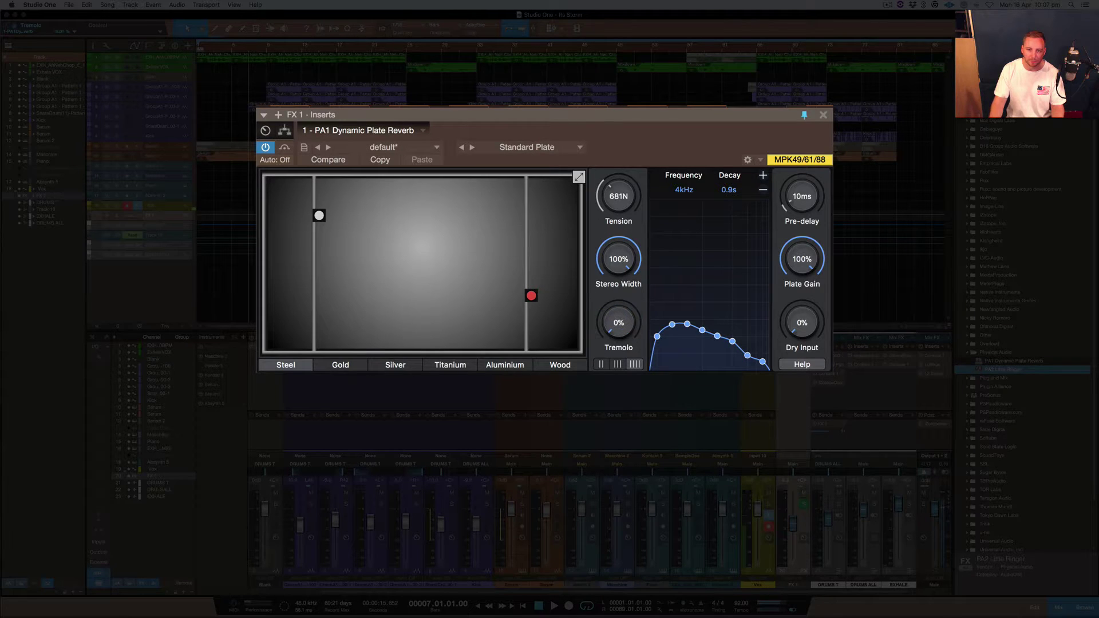
drag(621, 256, 606, 211)
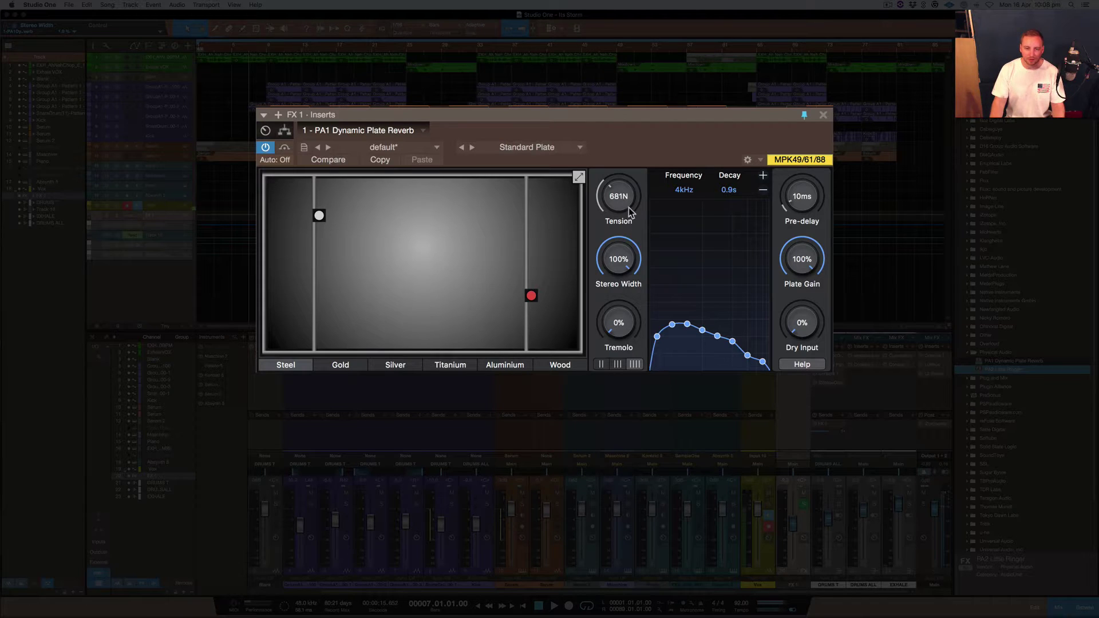
Try the plate's Tension at 2000 N, and lower it to 659 N
drag(620, 200, 619, 204)
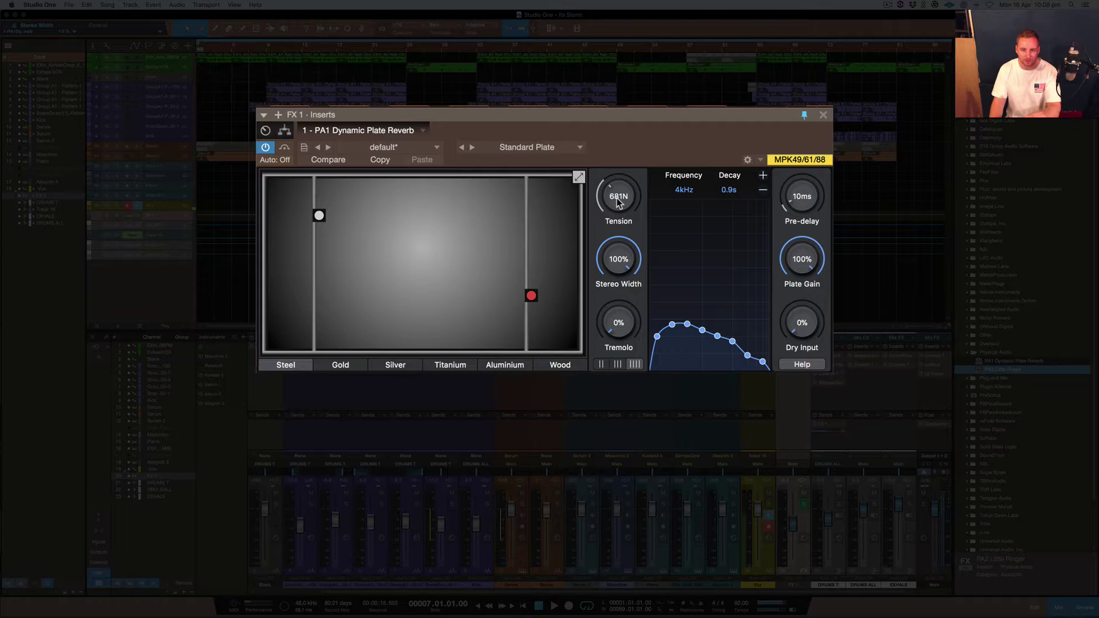
drag(617, 198, 616, 166)
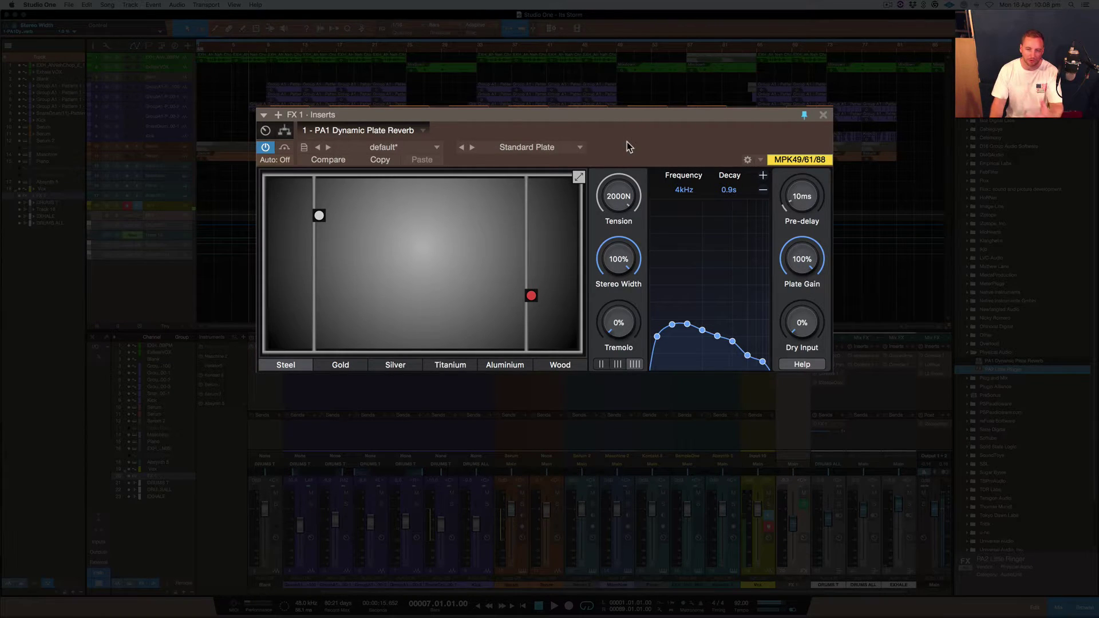
drag(617, 194, 619, 314)
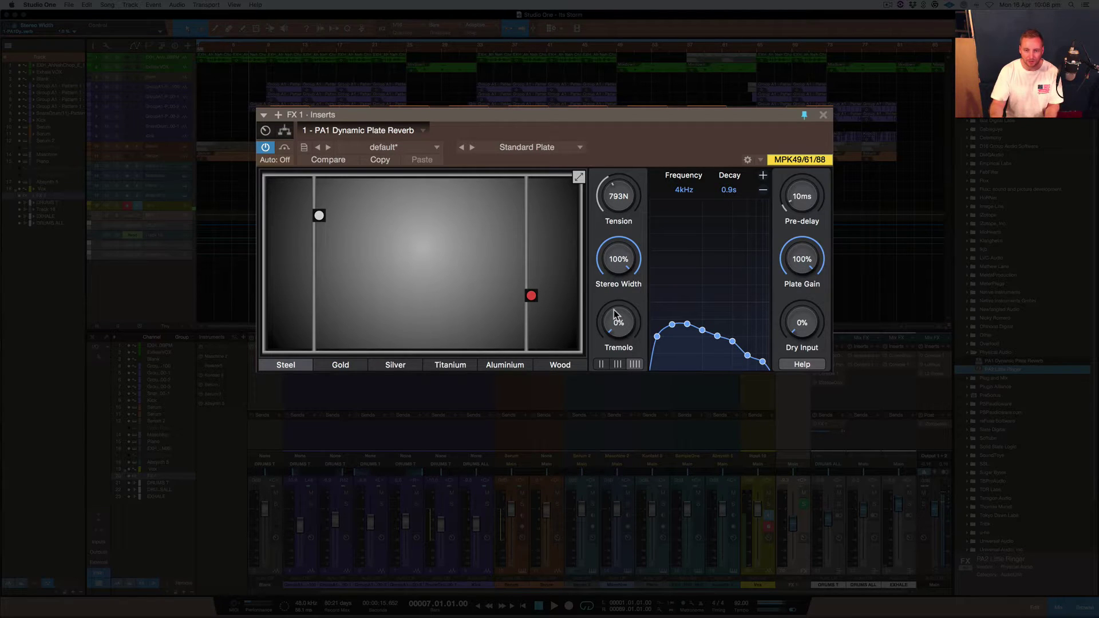
drag(620, 207, 612, 332)
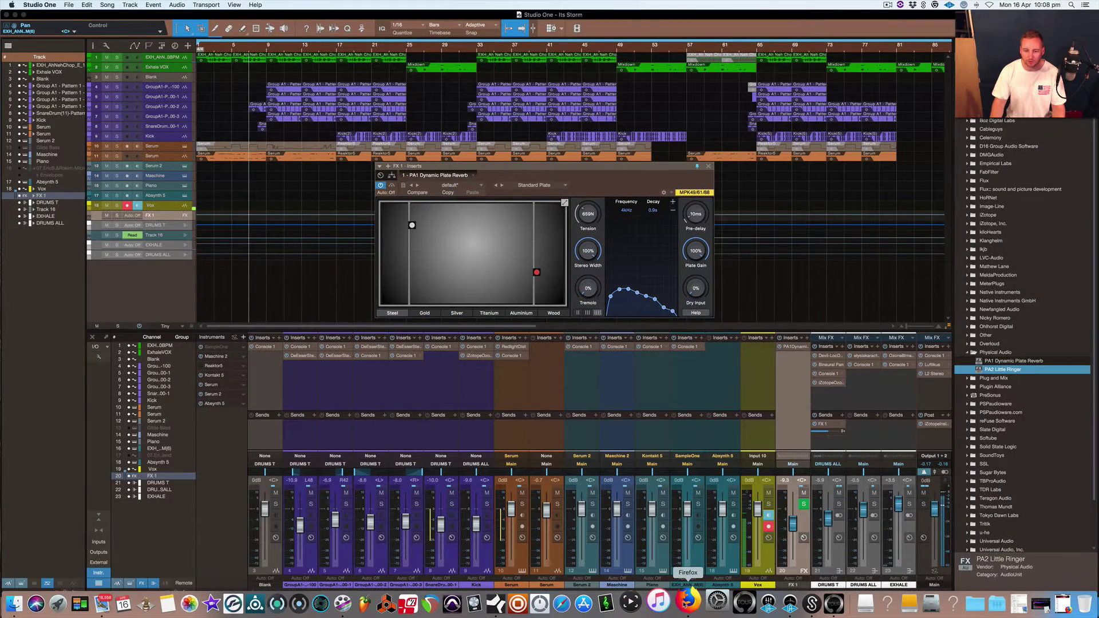
Switch to Firefox and examine the delay calculator's note, triplet and dotted times for 92 BPM, including the 1/128 note
click(706, 601)
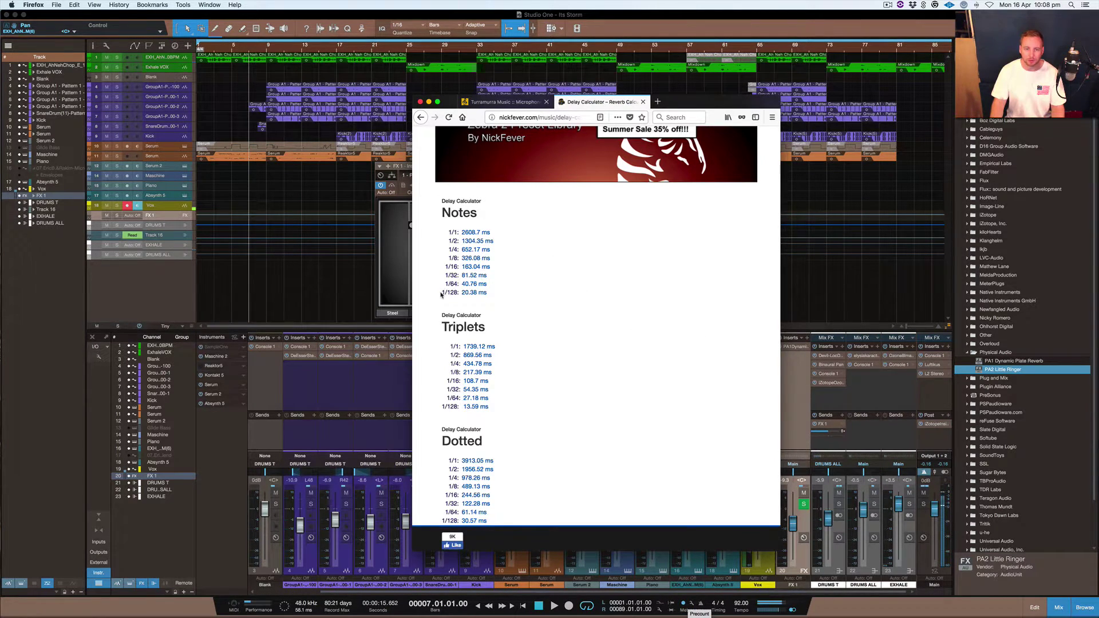
drag(441, 294, 522, 255)
scroll(490, 370, up, 6)
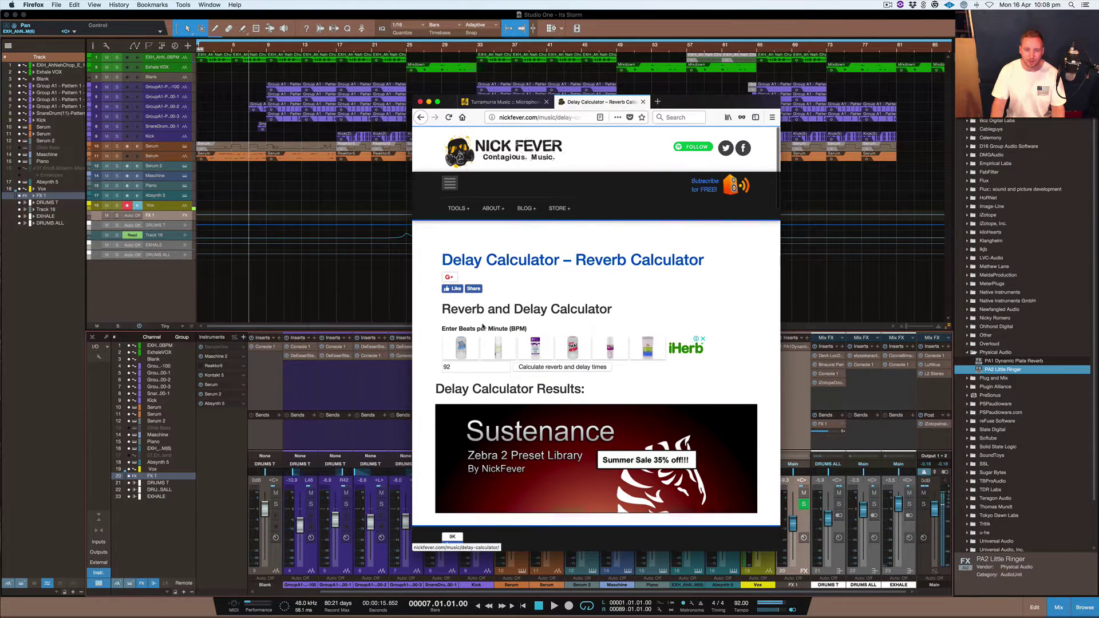
scroll(527, 373, down, 6)
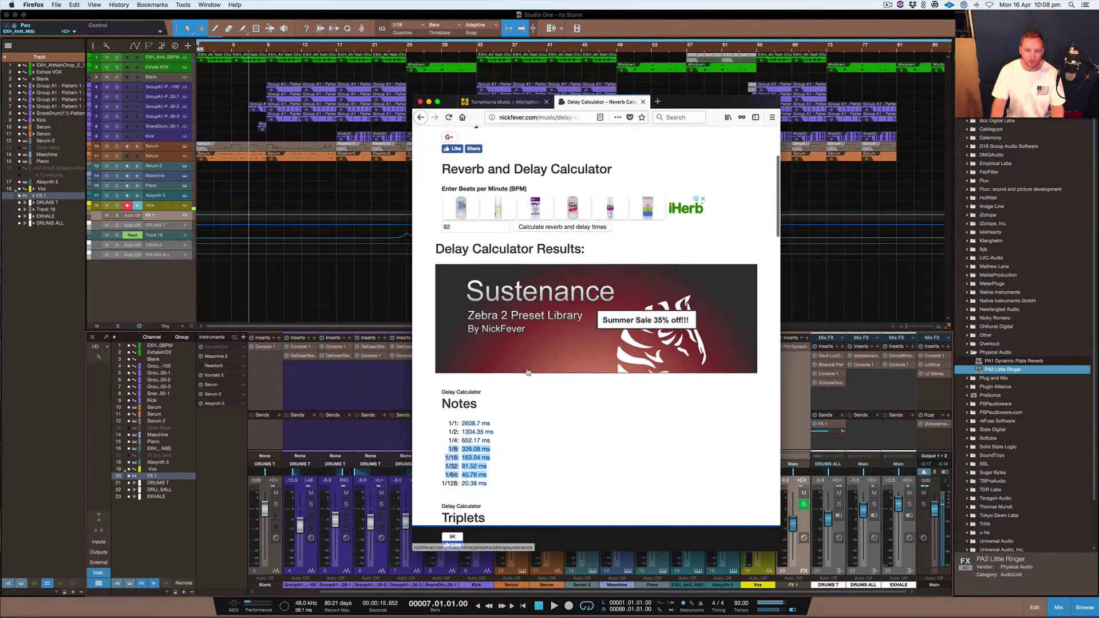
scroll(528, 373, down, 2)
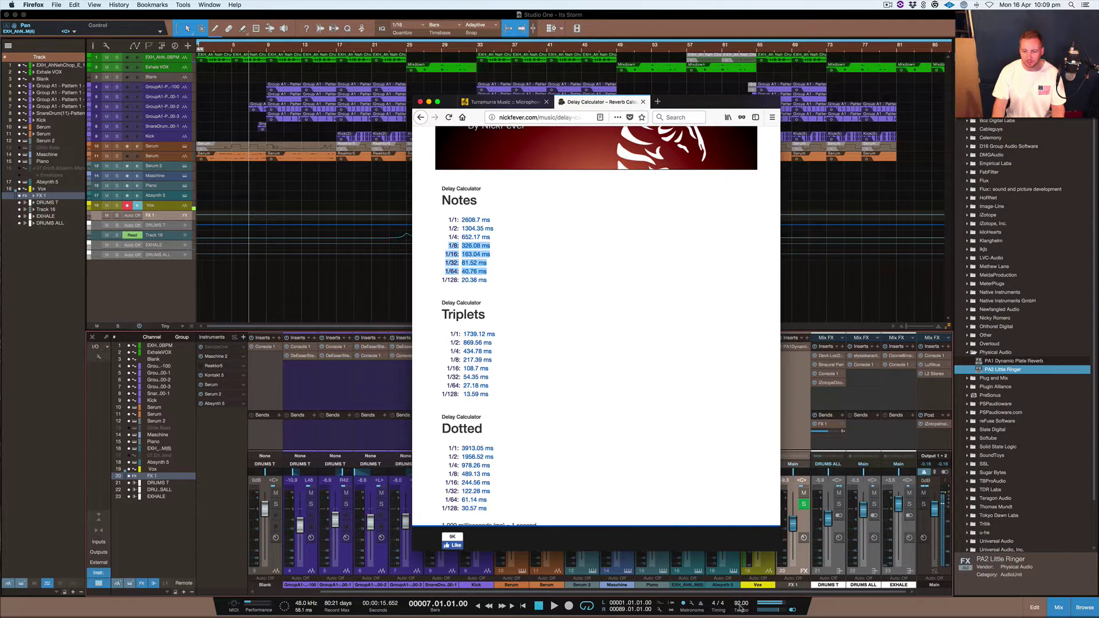
click(518, 263)
scroll(509, 298, up, 10)
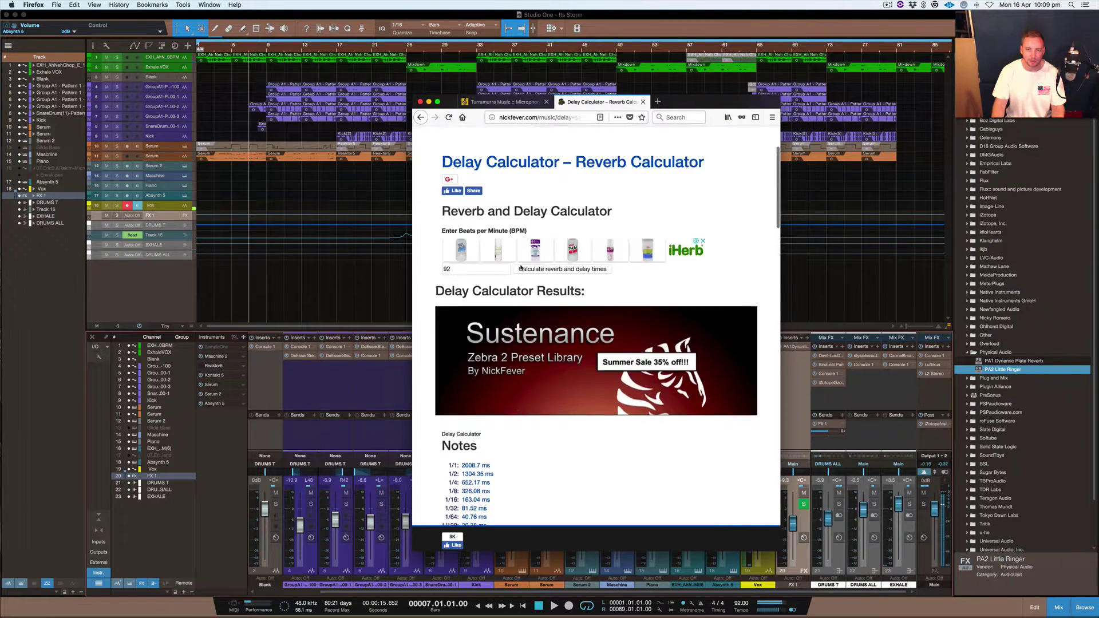
scroll(492, 356, down, 1)
scroll(493, 357, down, 5)
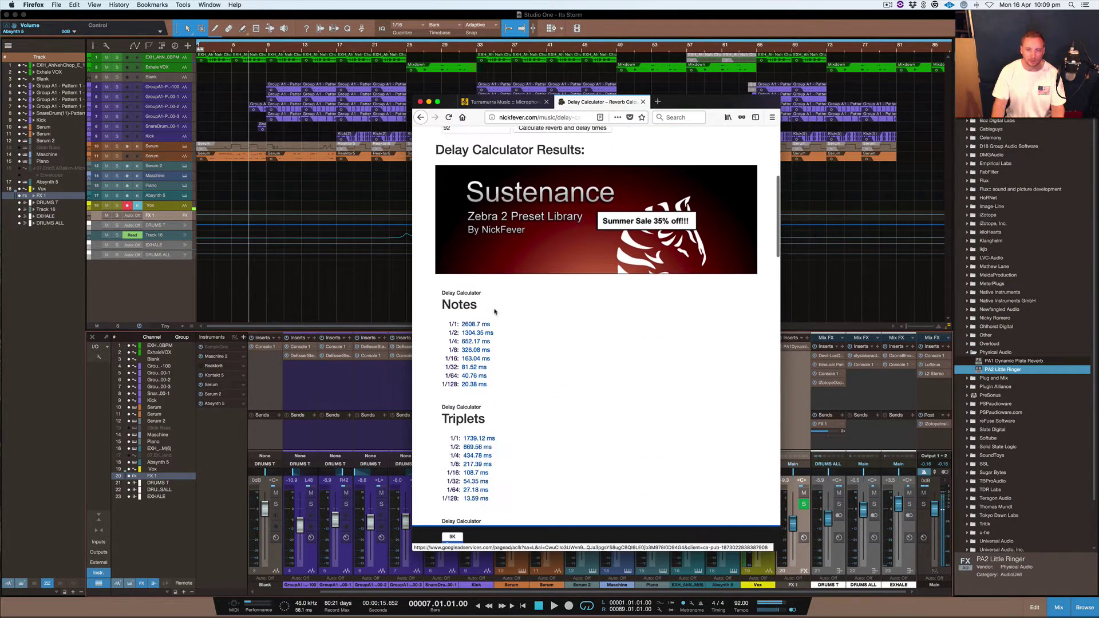
scroll(463, 261, down, 2)
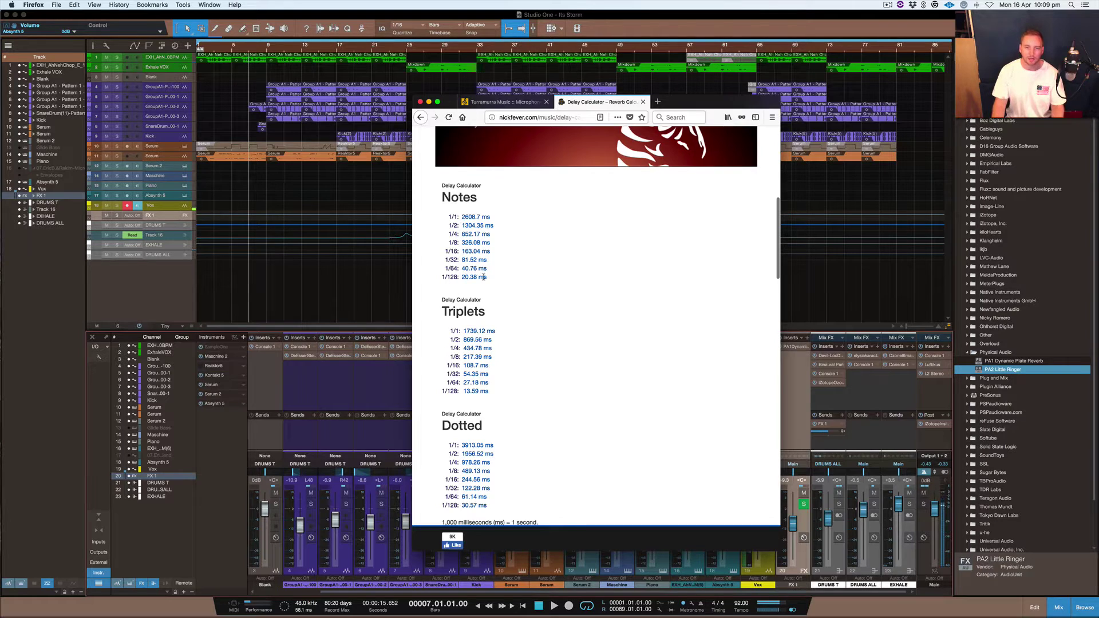
drag(487, 277, 465, 277)
Minimize the browser and bring up the PA1 Dynamic Plate Reverb insert of the FX 1 channel in Studio One
key(super+m)
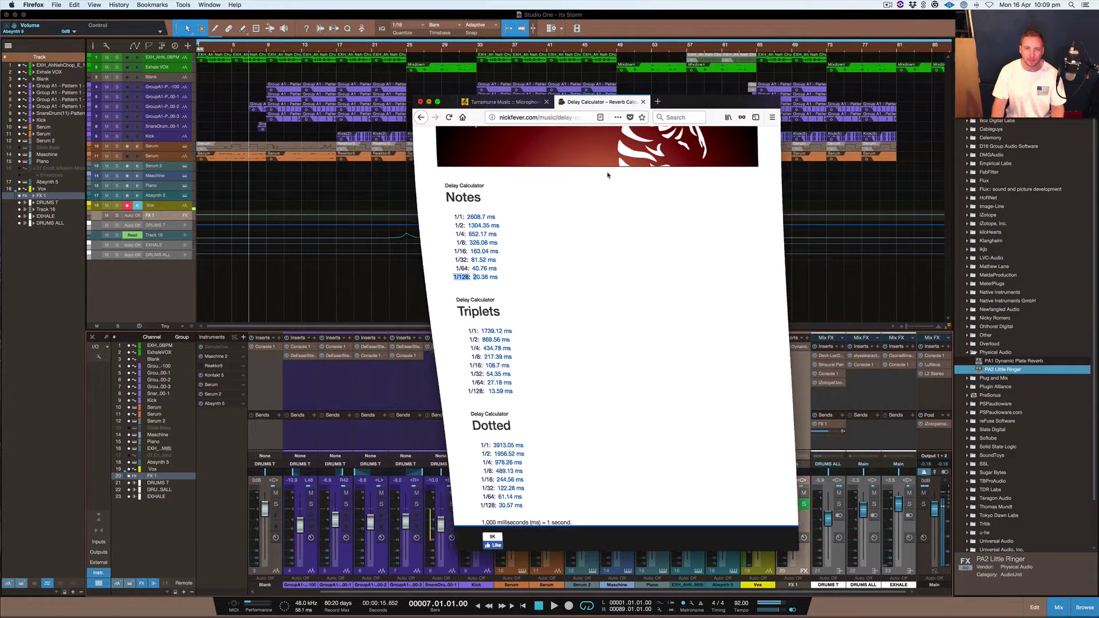
click(793, 349)
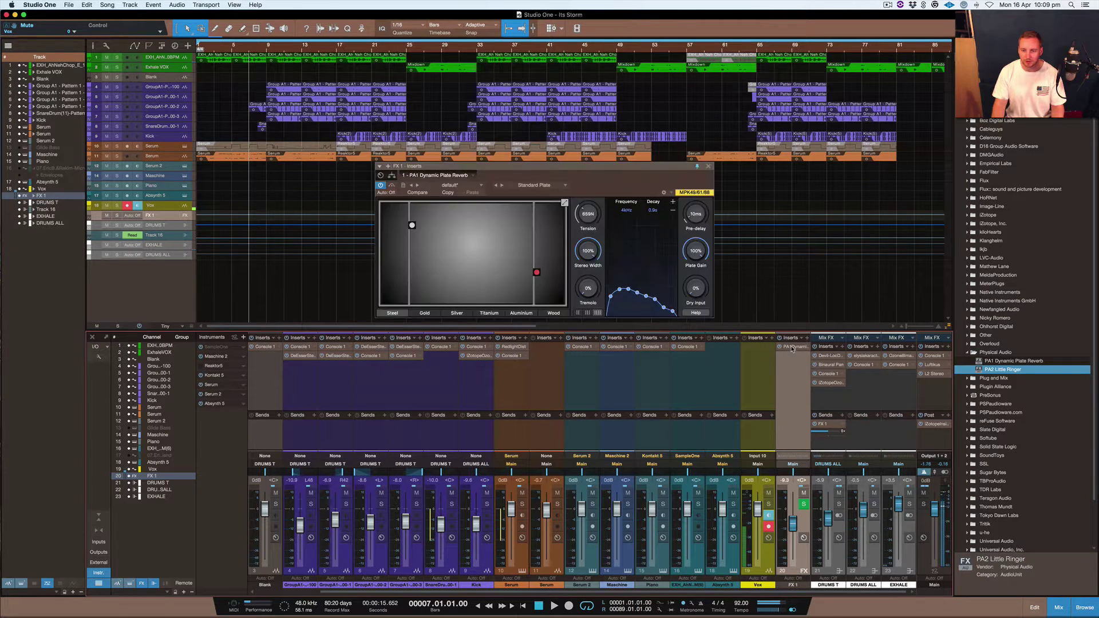
click(793, 348)
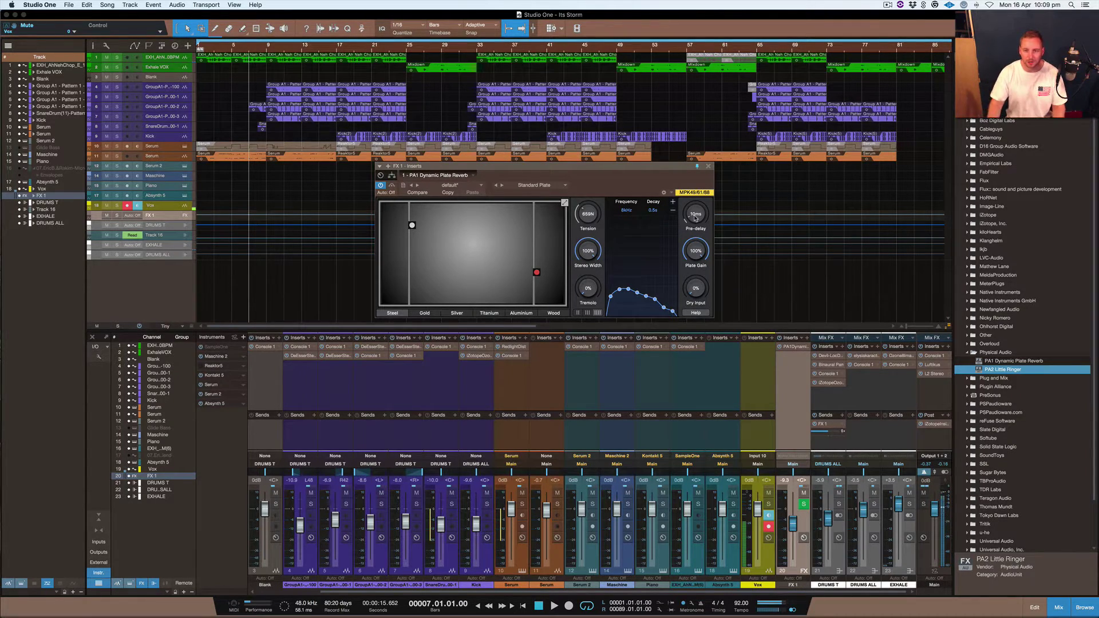
Try the reverb's Plate Gain at 0%, and return it to 100%
drag(697, 259, 697, 344)
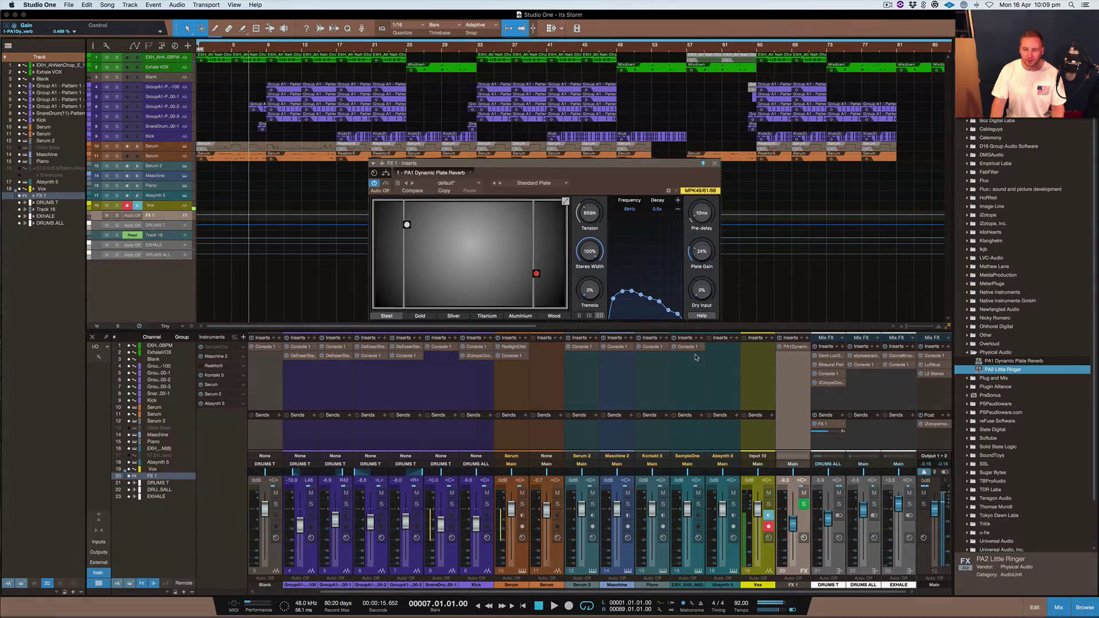
key(super+z)
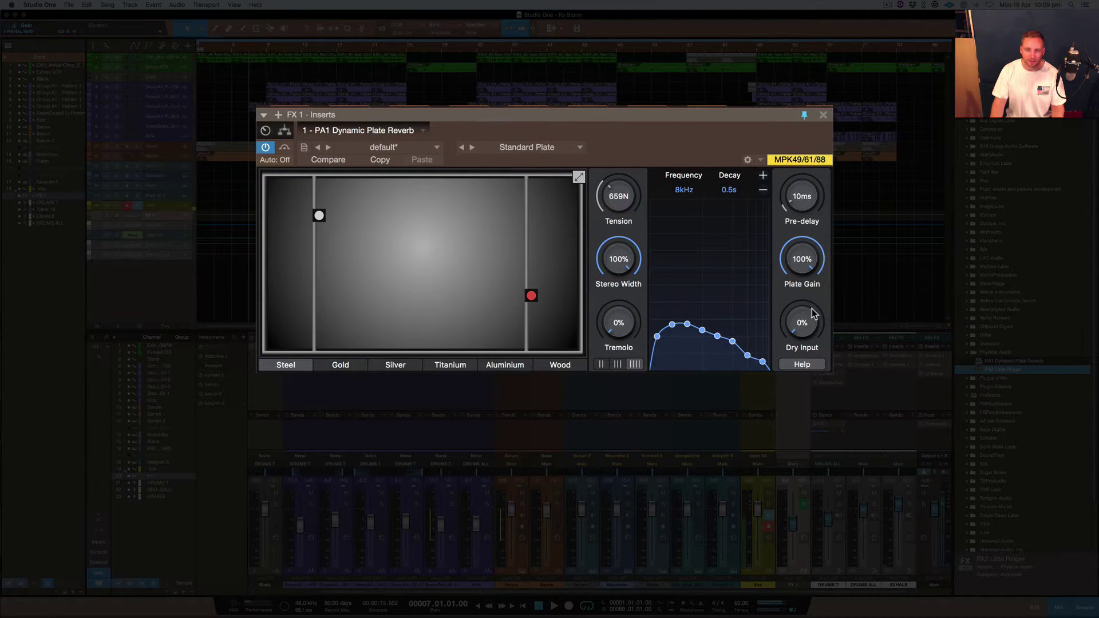
drag(808, 273, 809, 329)
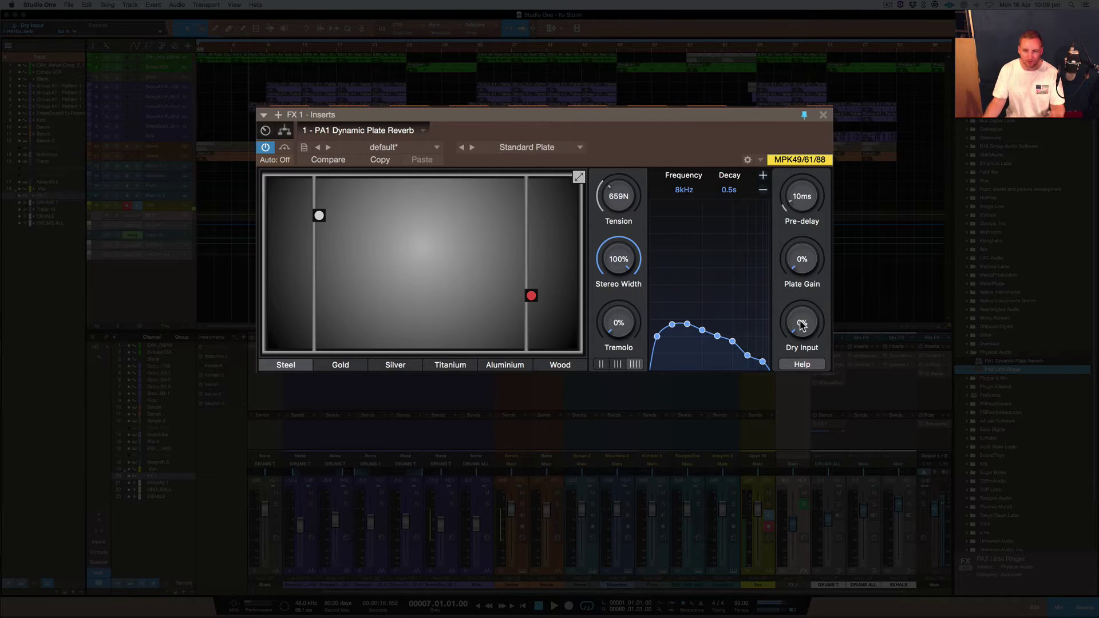
drag(810, 262, 808, 165)
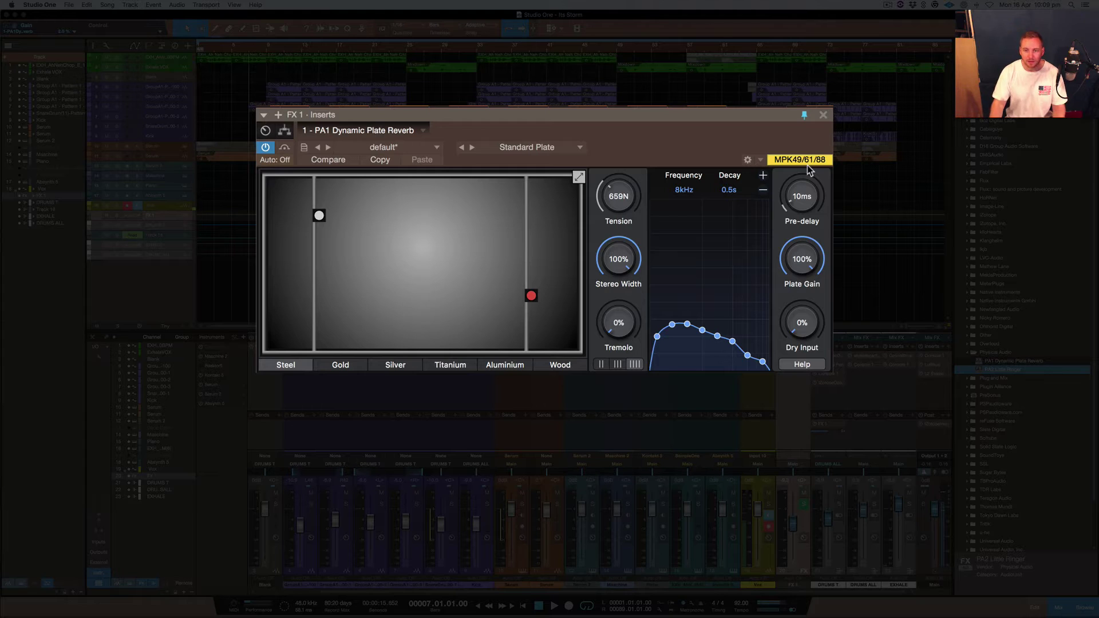
drag(805, 259, 812, 372)
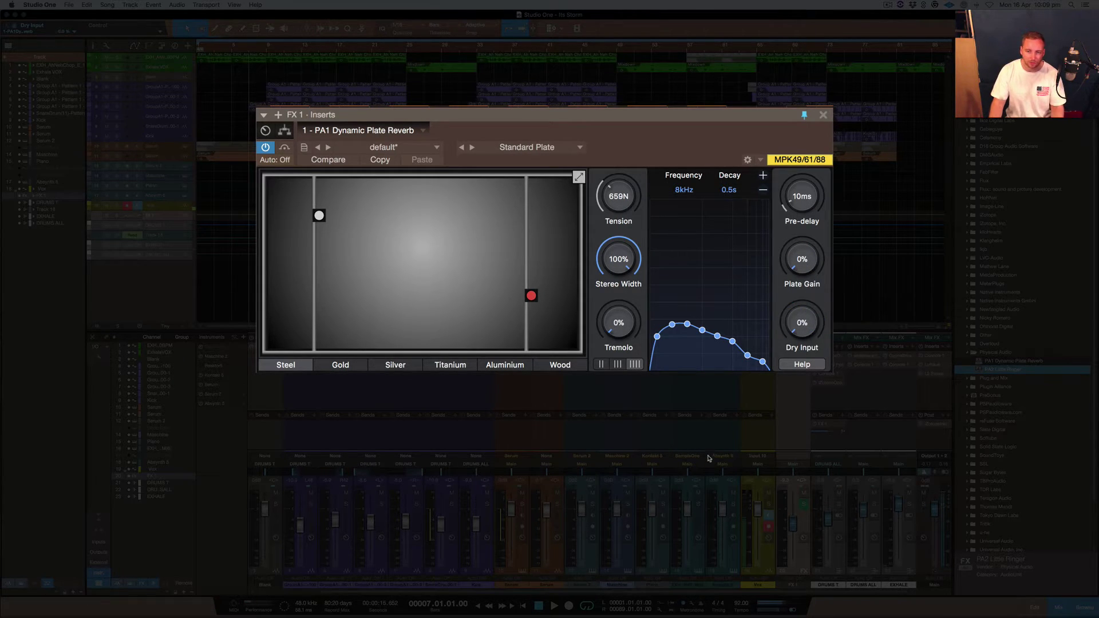
drag(807, 254, 806, 250)
double_click(804, 250)
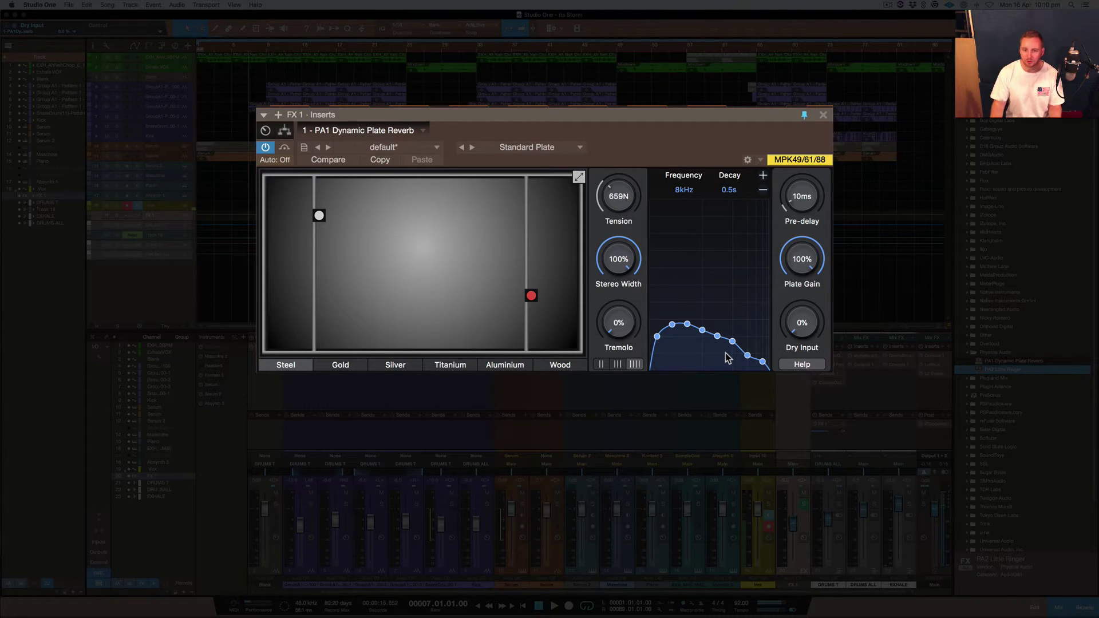
Try a raised decay curve and stepping the overall decay up and down, and reshape the curve to about 1.9 s at 2 kHz
drag(748, 356, 743, 276)
click(763, 175)
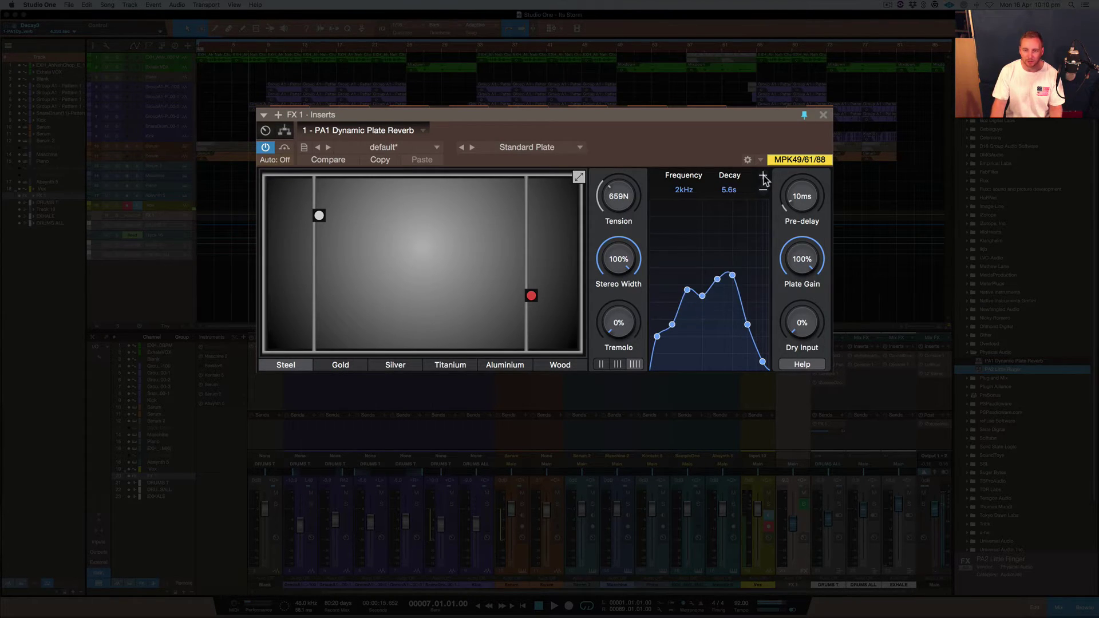
click(763, 192)
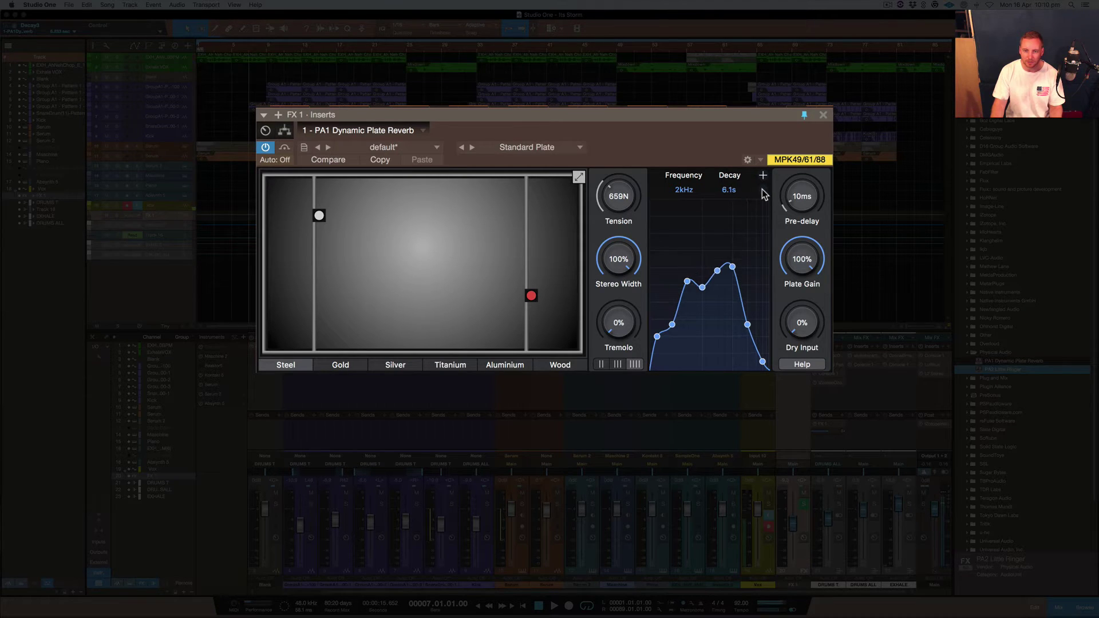
drag(718, 320, 732, 338)
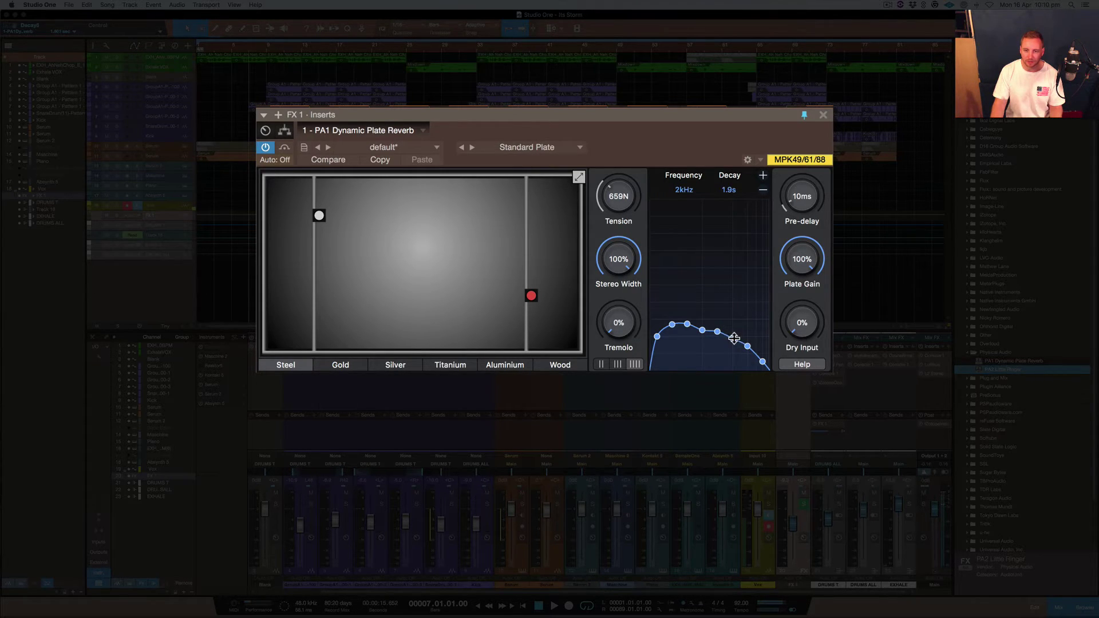
mouse_move(674, 329)
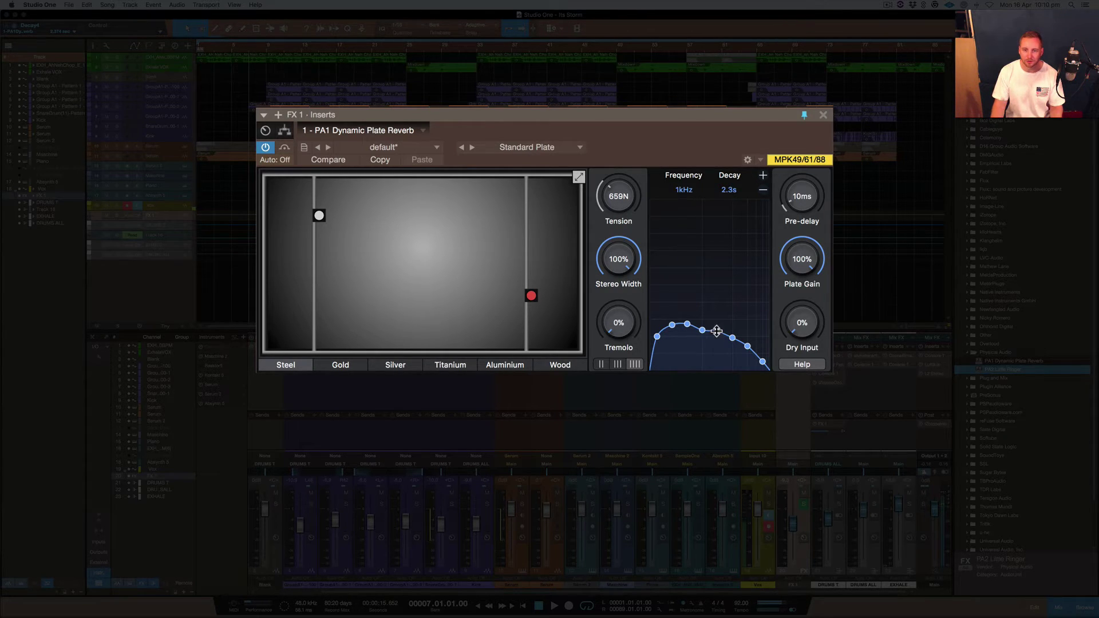
Fine-tune the 2 kHz point of the reverb's decay curve to 1.9 s
drag(731, 339, 736, 342)
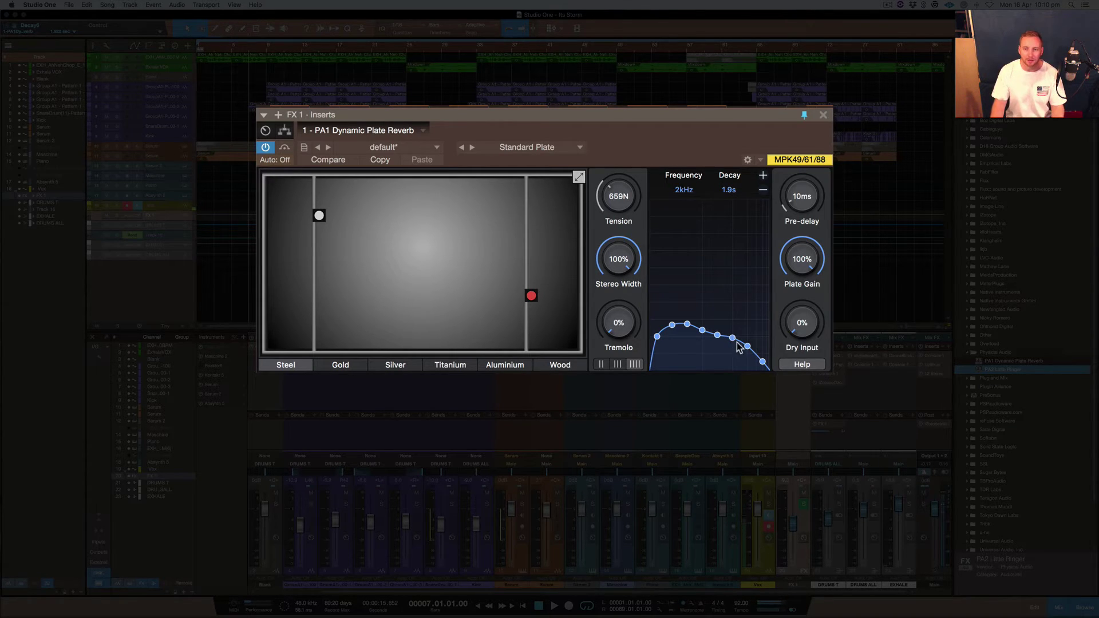
mouse_move(748, 350)
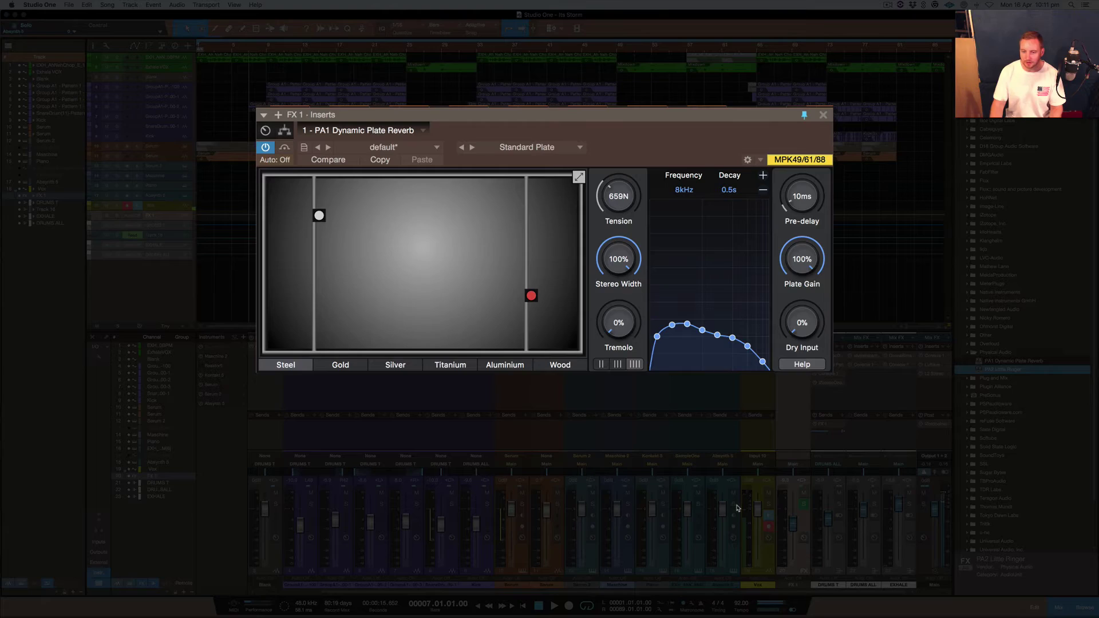
Play the song with the FX 1 channel lowered to -14.2 dB, and compare the sound with the channel muted and unmuted
key(space)
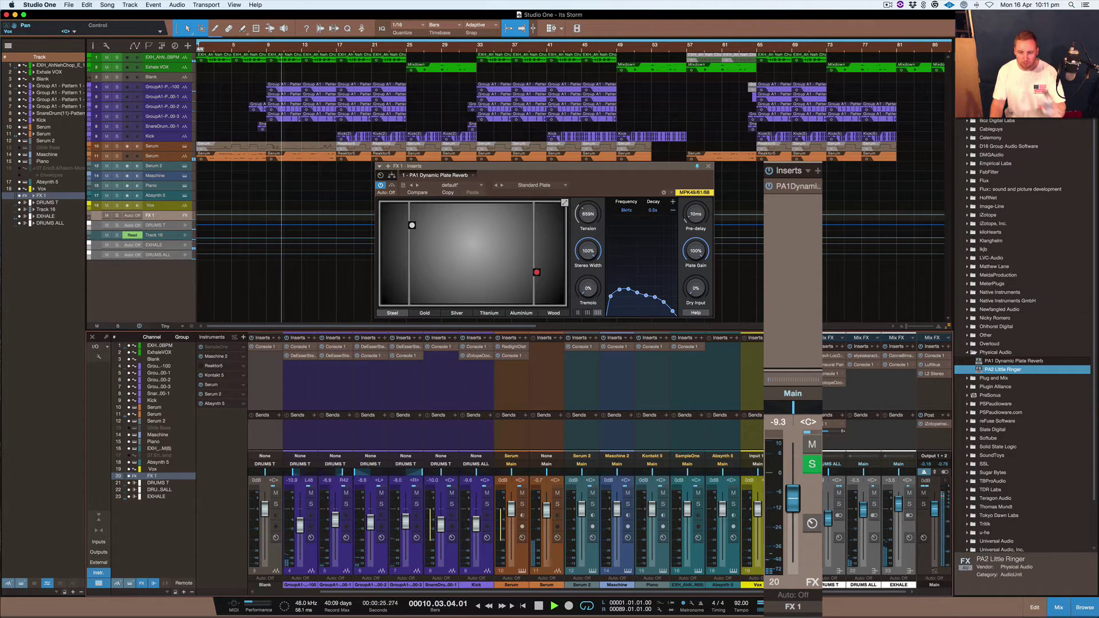
mouse_move(793, 504)
mouse_down()
mouse_move(793, 474)
mouse_move(794, 514)
mouse_up()
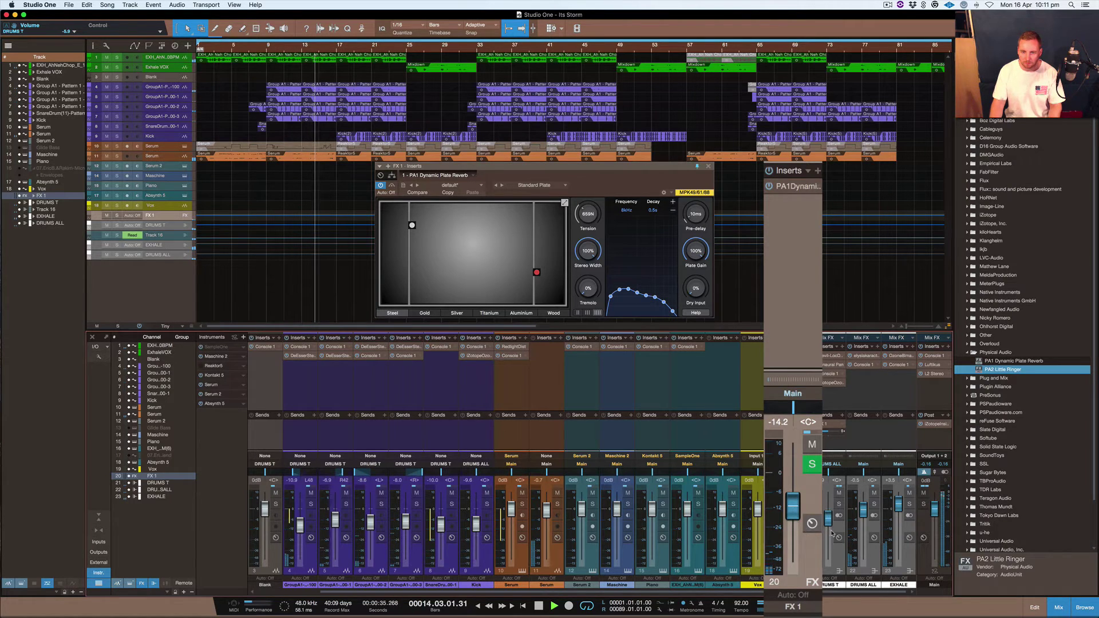
click(813, 449)
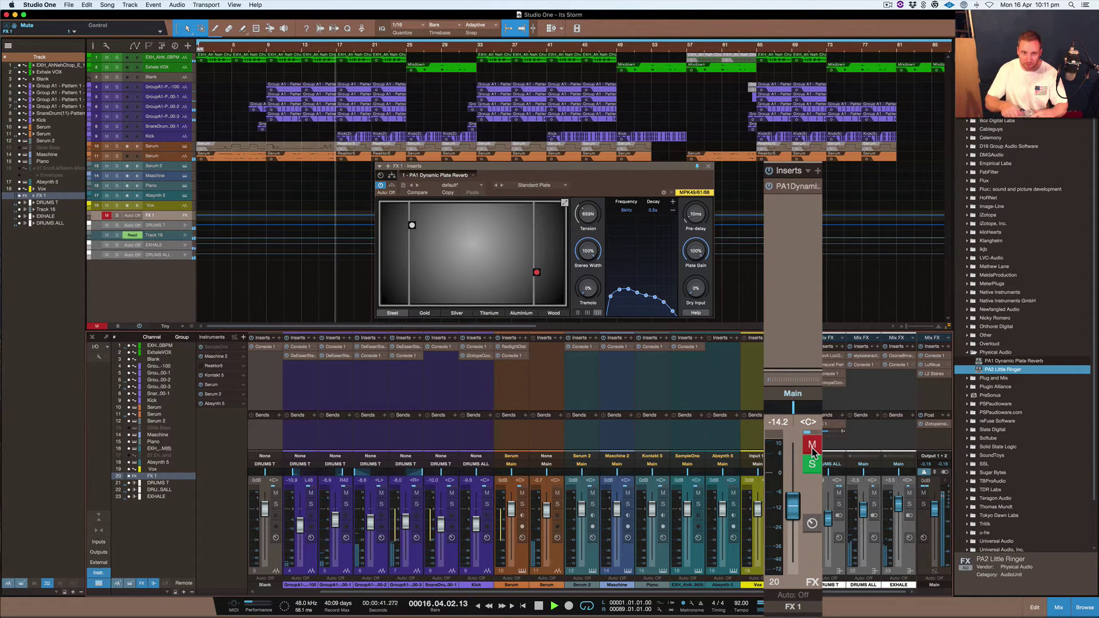
click(813, 449)
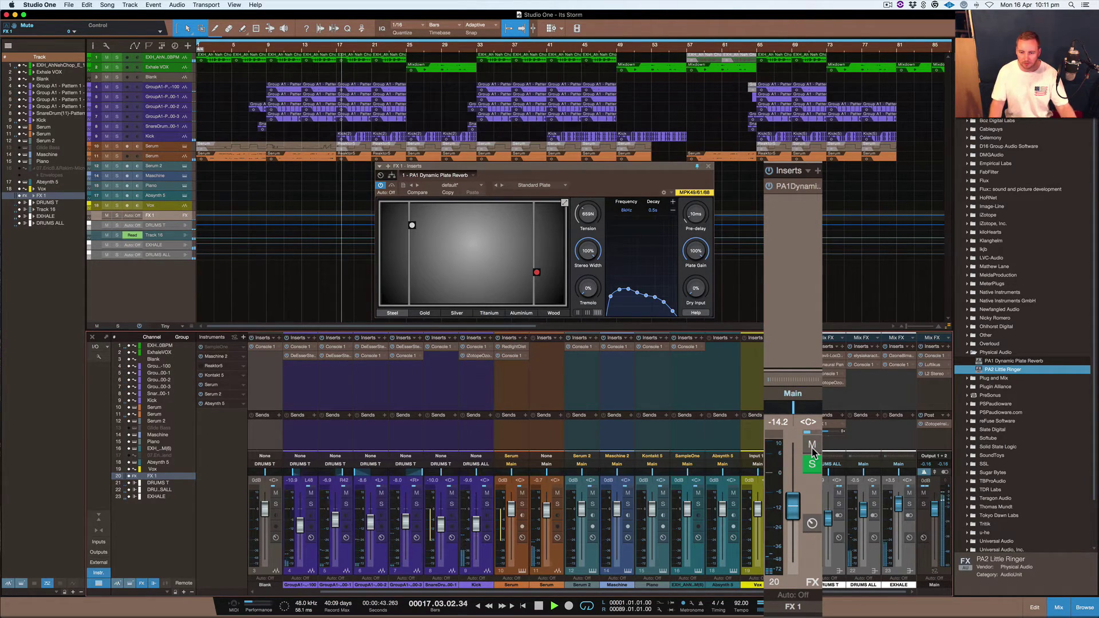
Audition the Gold and Silver plates with FX 1 raised to -4.3 dB, and settle on Wood with the channel at -13.6 dB
drag(793, 508, 793, 485)
click(431, 314)
click(461, 315)
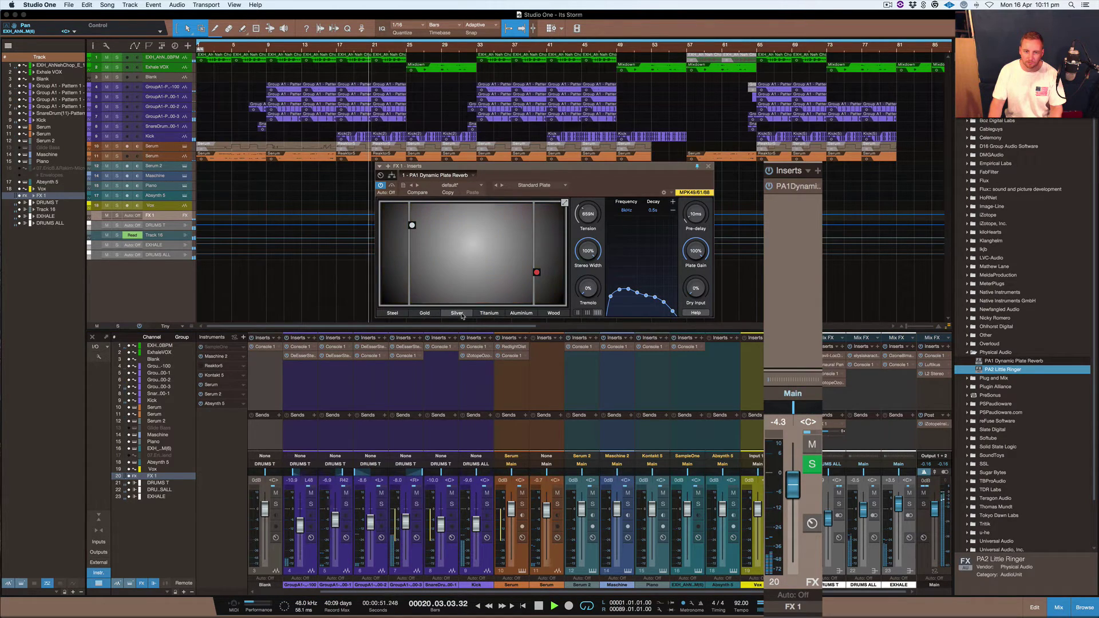
drag(799, 491, 796, 508)
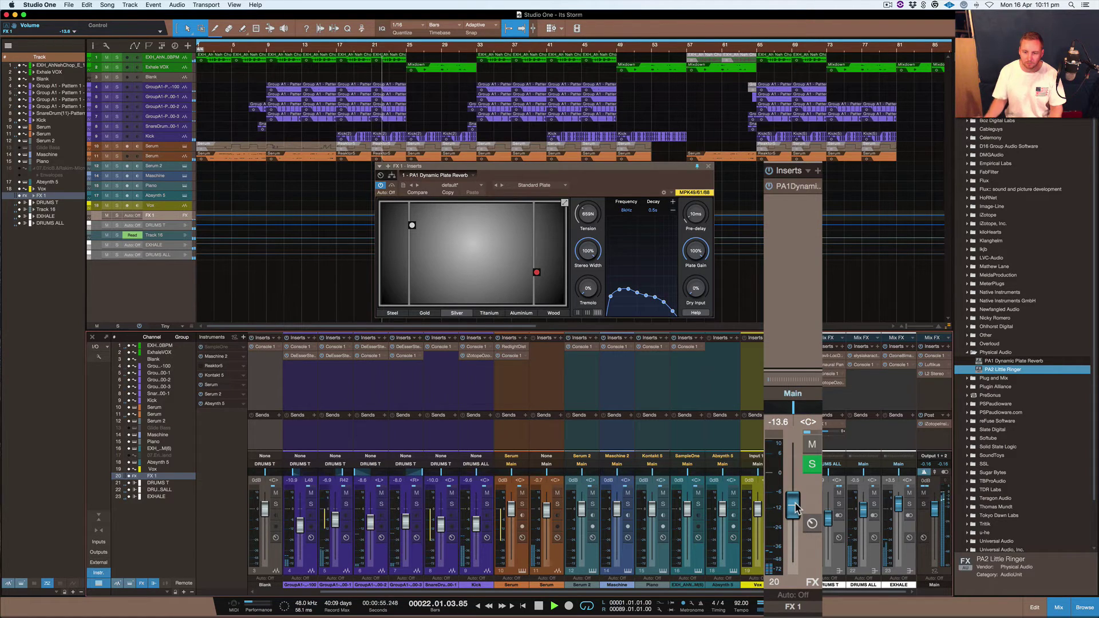
click(554, 314)
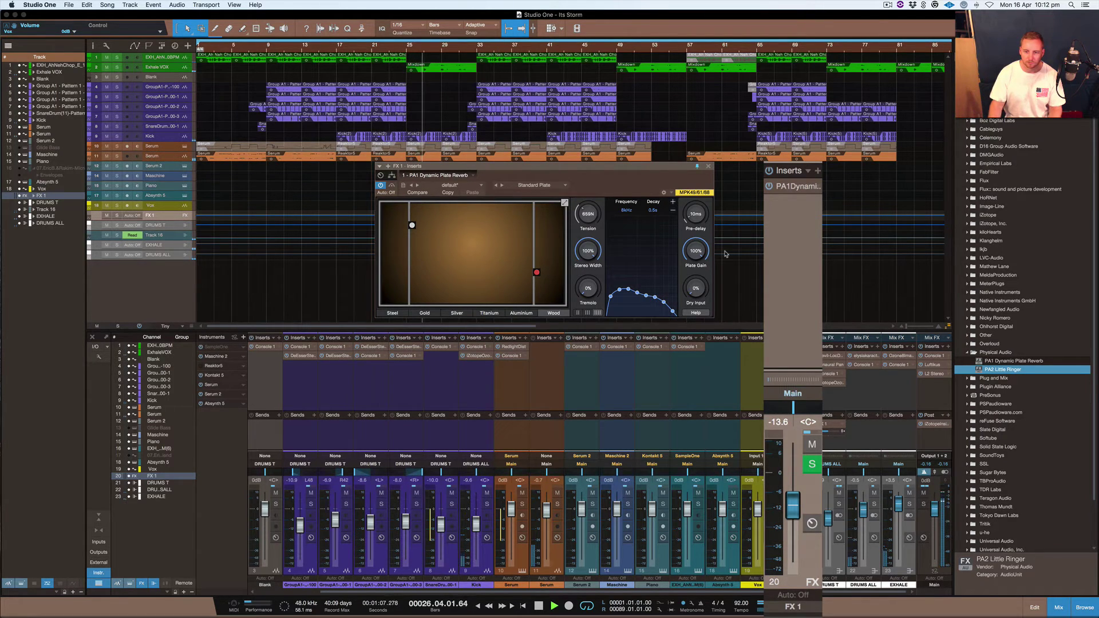
key(space)
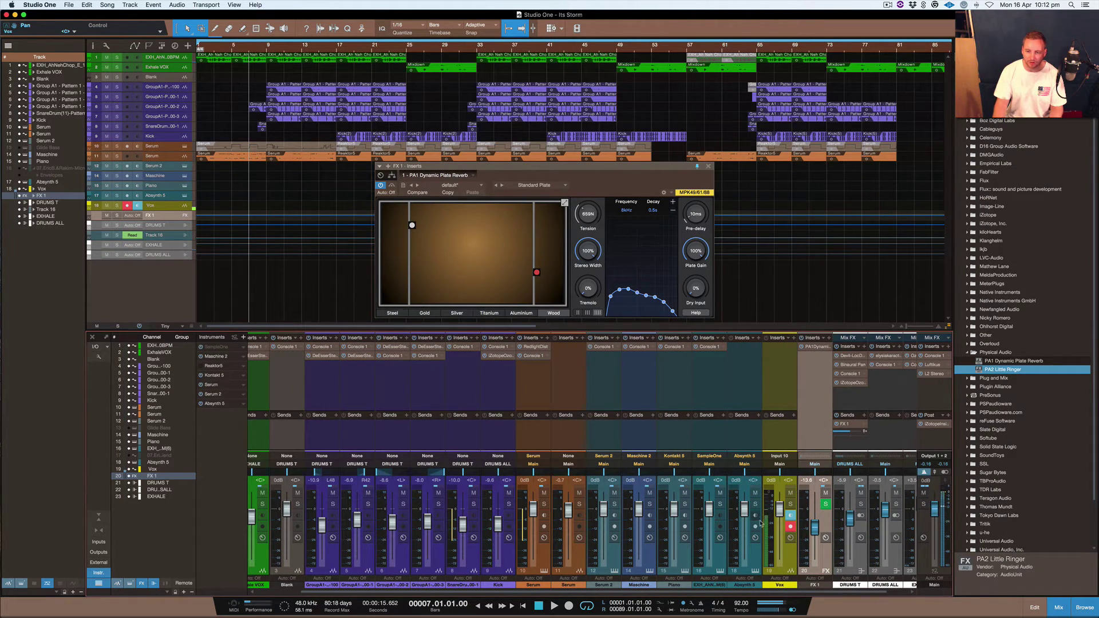
Rename the FX 1 channel as Plate V
double_click(816, 585)
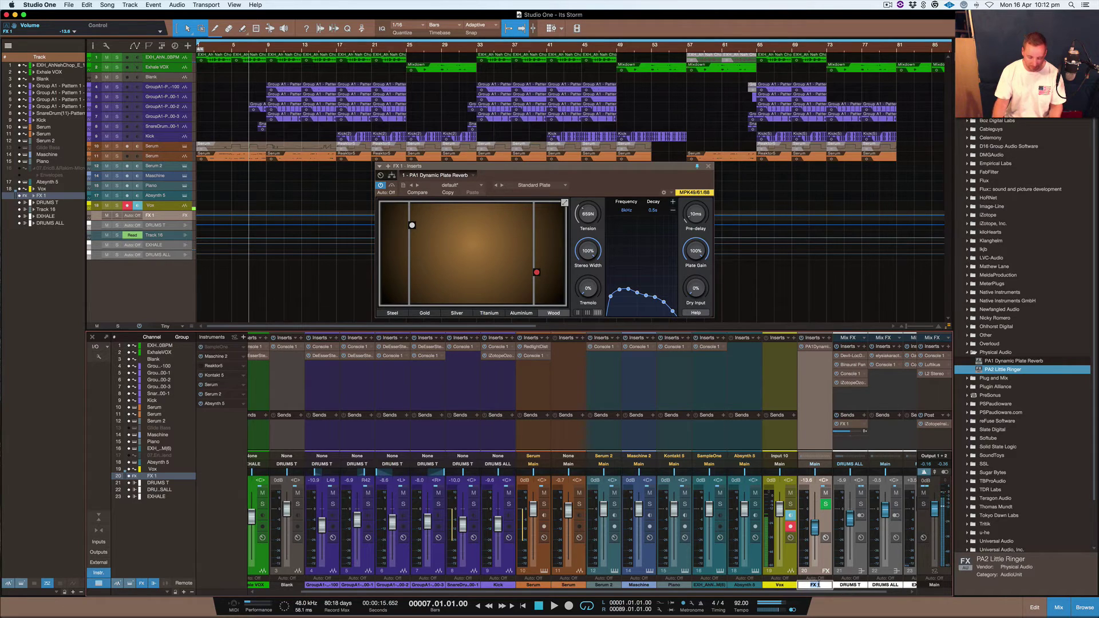
text(PATE)
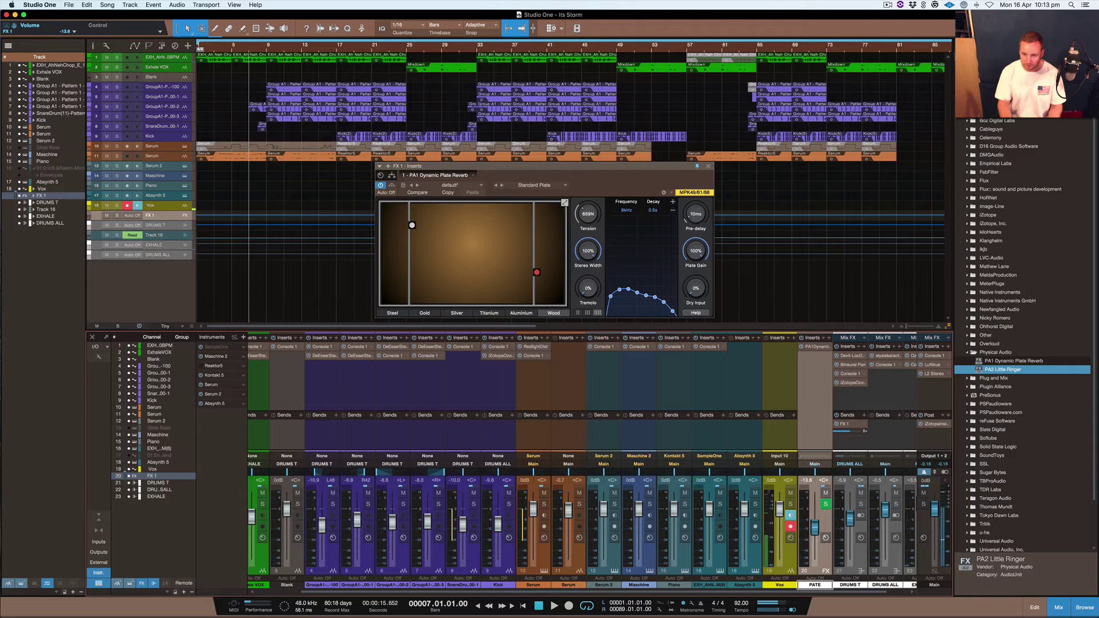
key(BackSpace)
key(BackSpace)
text(late V)
key(Return)
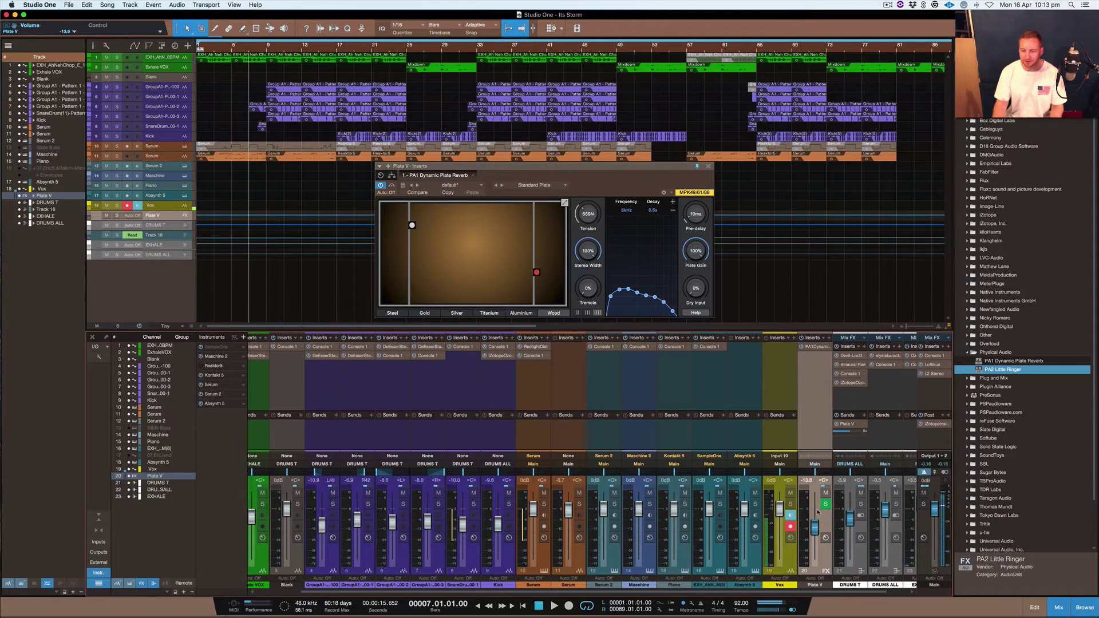